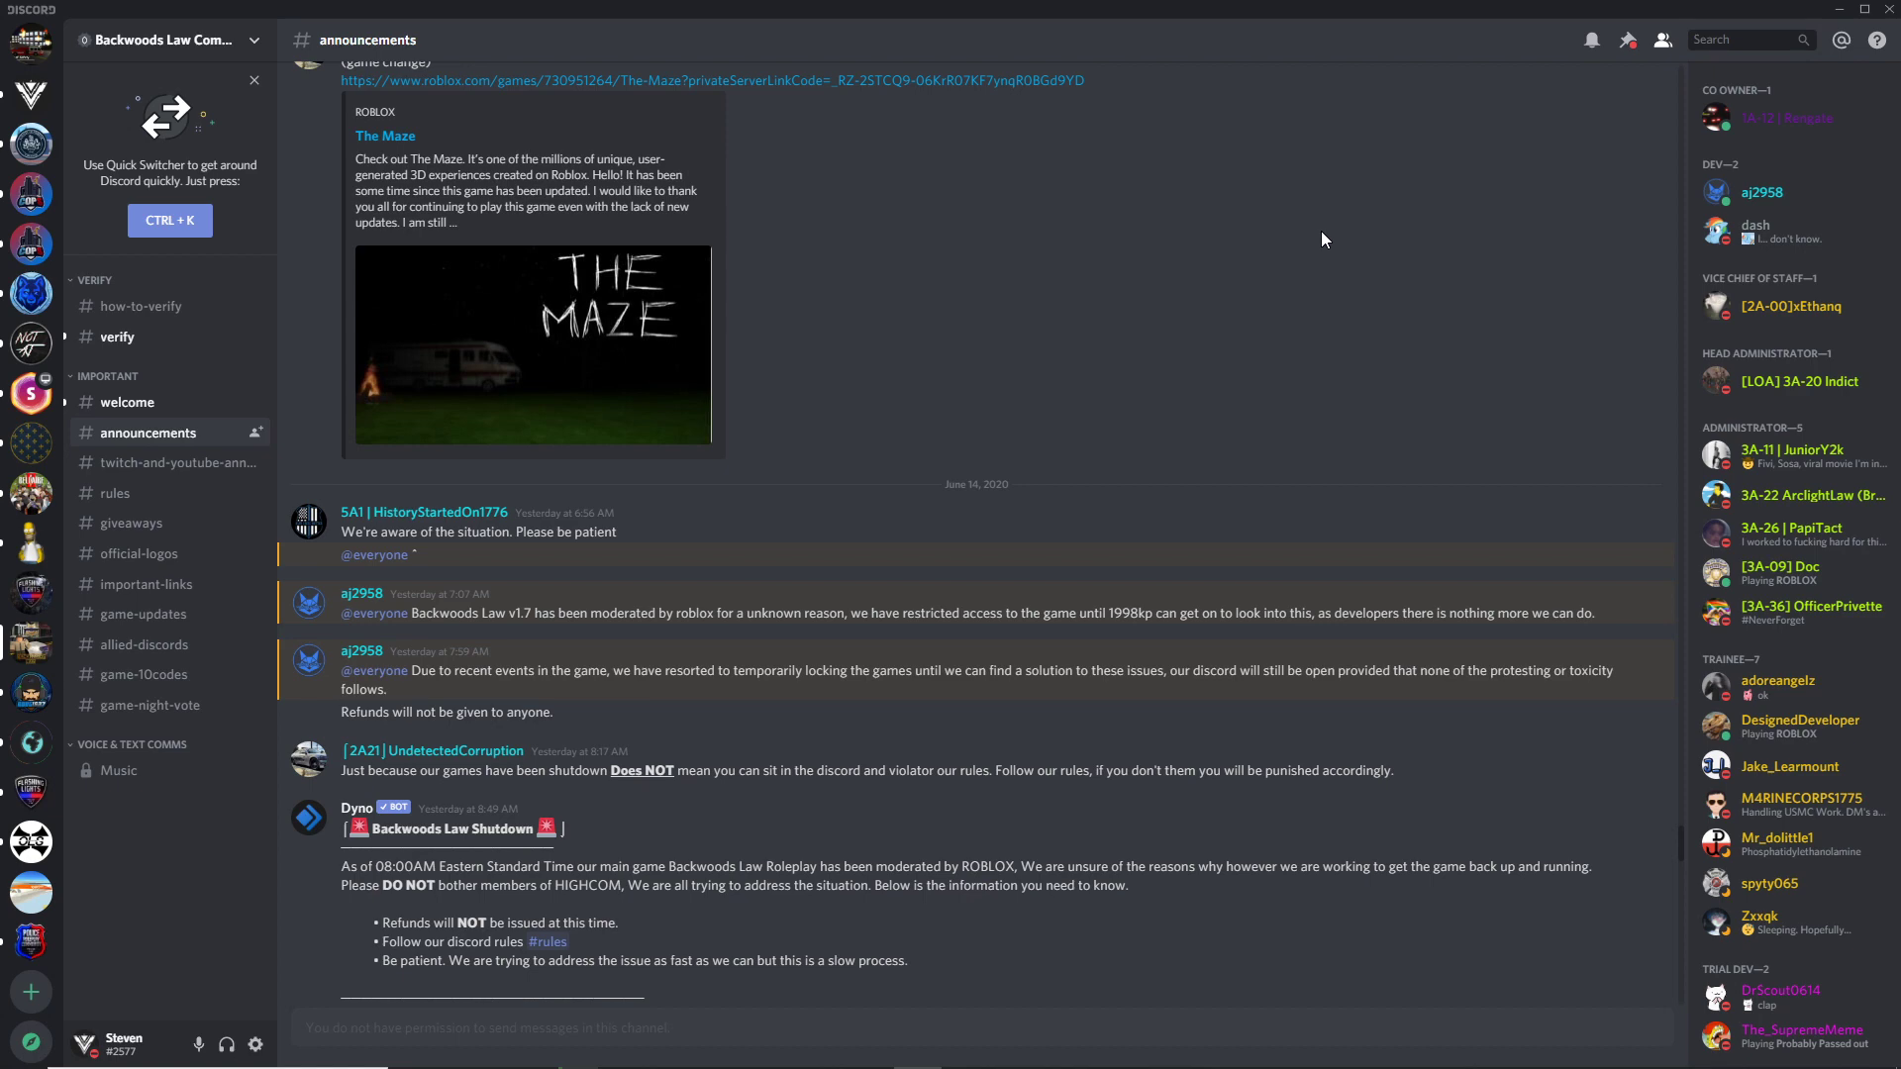
{"action": "left_click", "coordinate": [1627, 41]}
{"action": "scroll", "coordinate": [806, 861], "scroll_direction": "down", "scroll_amount": 1}
{"action": "scroll", "coordinate": [810, 694], "scroll_direction": "down", "scroll_amount": 2}
{"action": "scroll", "coordinate": [818, 691], "scroll_direction": "down", "scroll_amount": 2}
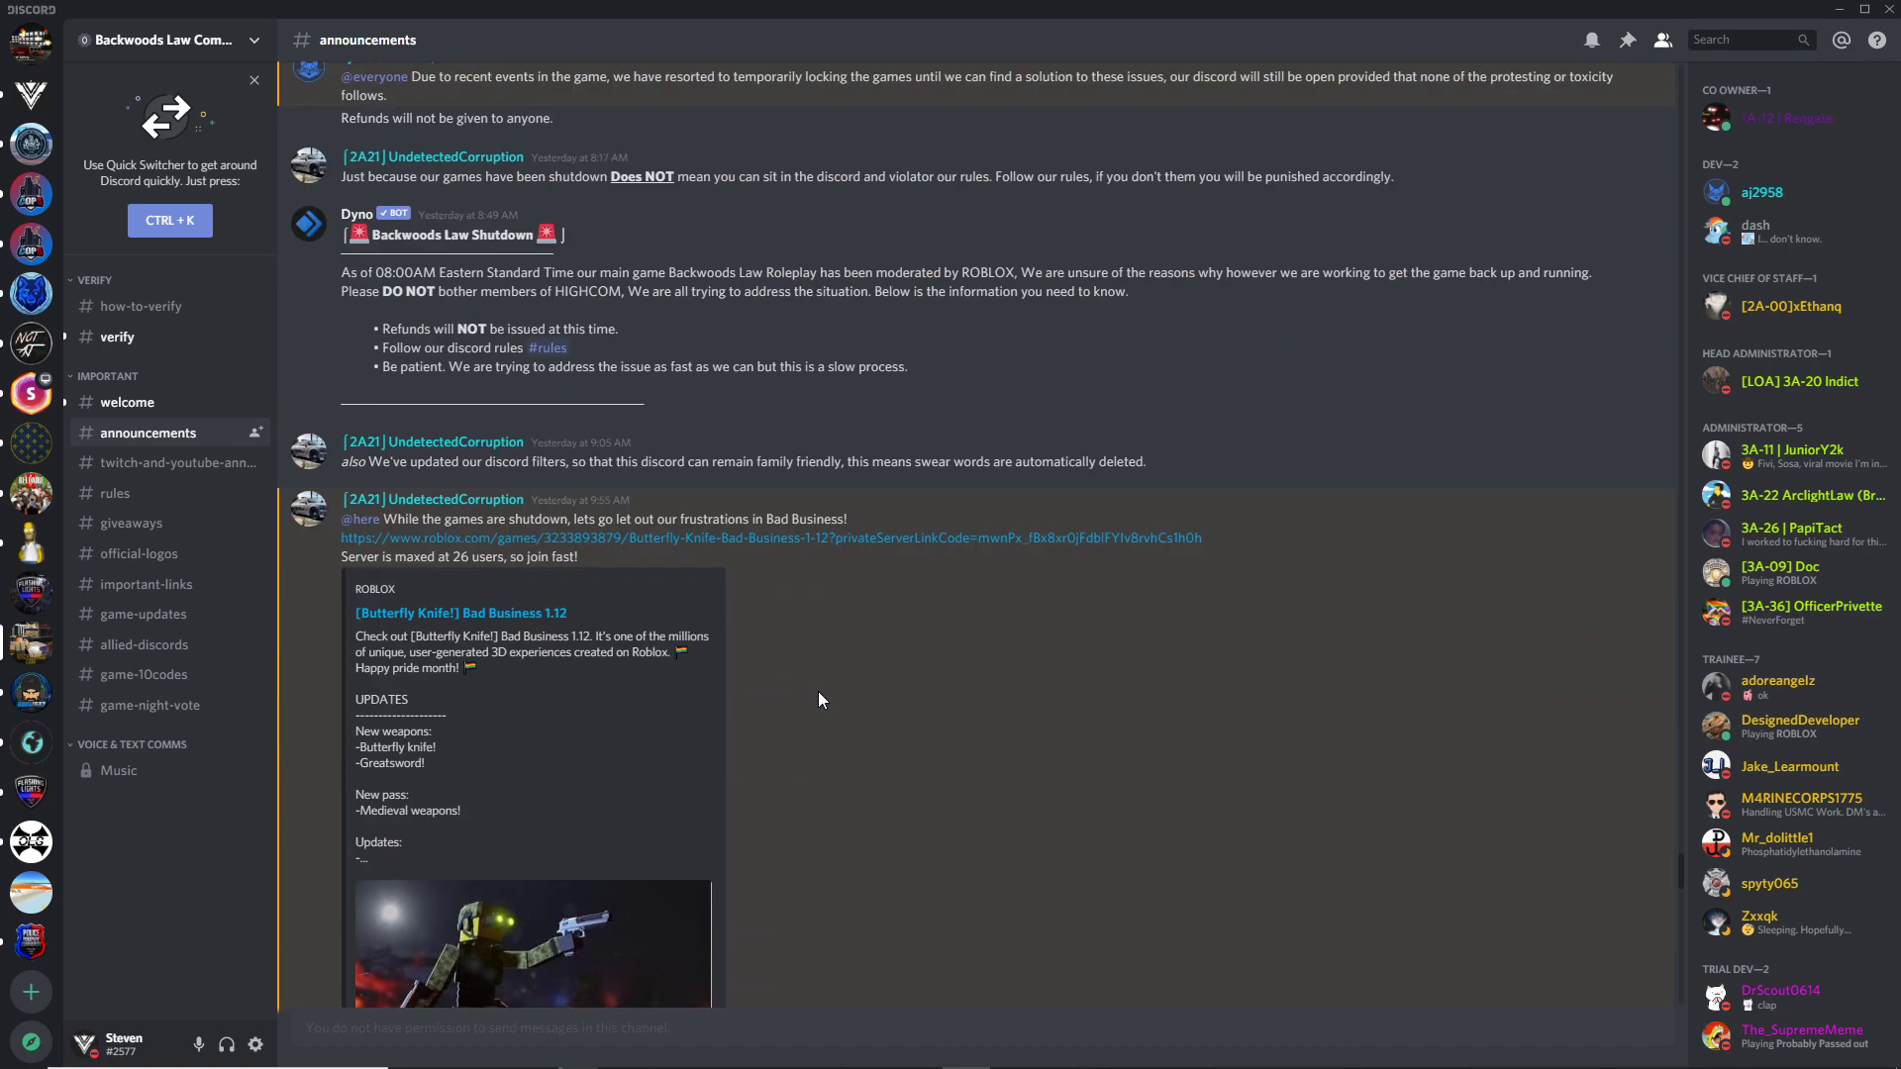
{"action": "scroll", "coordinate": [827, 435], "scroll_direction": "up", "scroll_amount": 2}
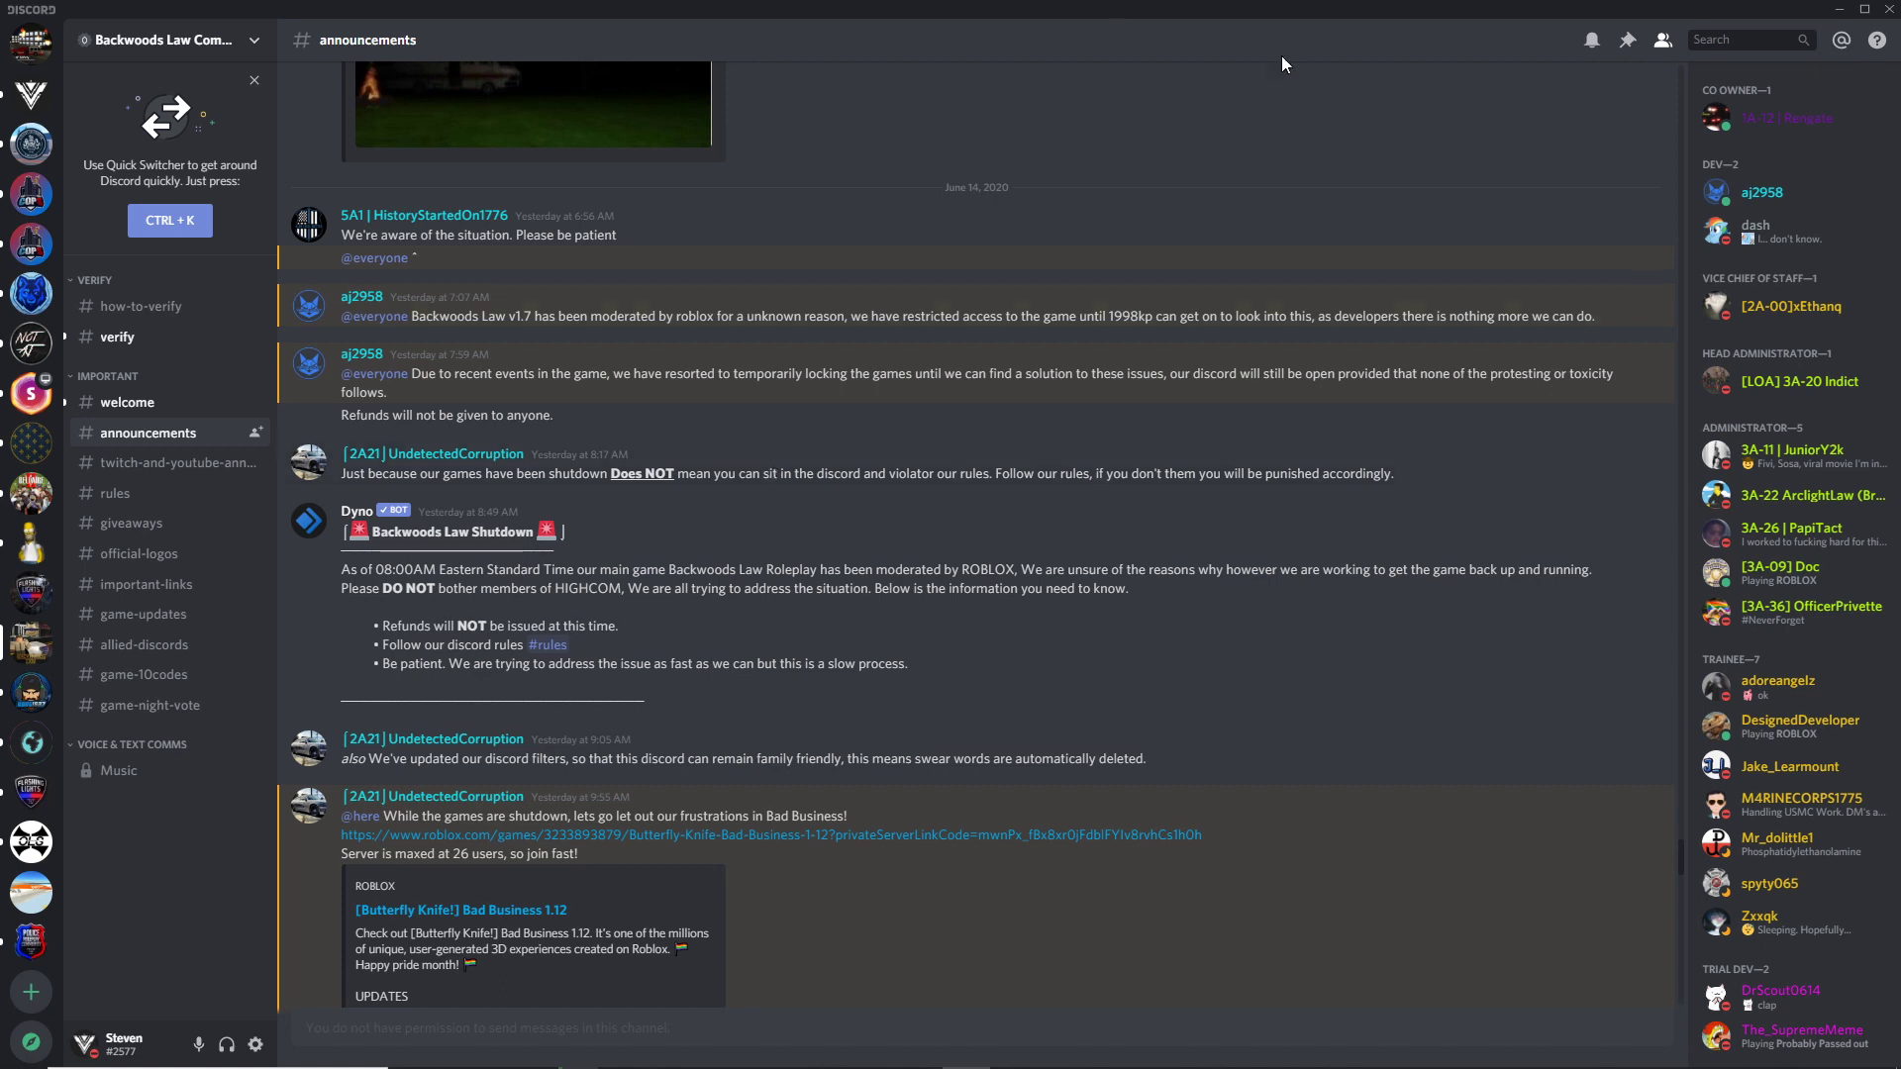
{"action": "left_click_drag", "start_coordinate": [1106, 316], "coordinate": [1143, 317]}
{"action": "left_click", "coordinate": [1141, 317]}
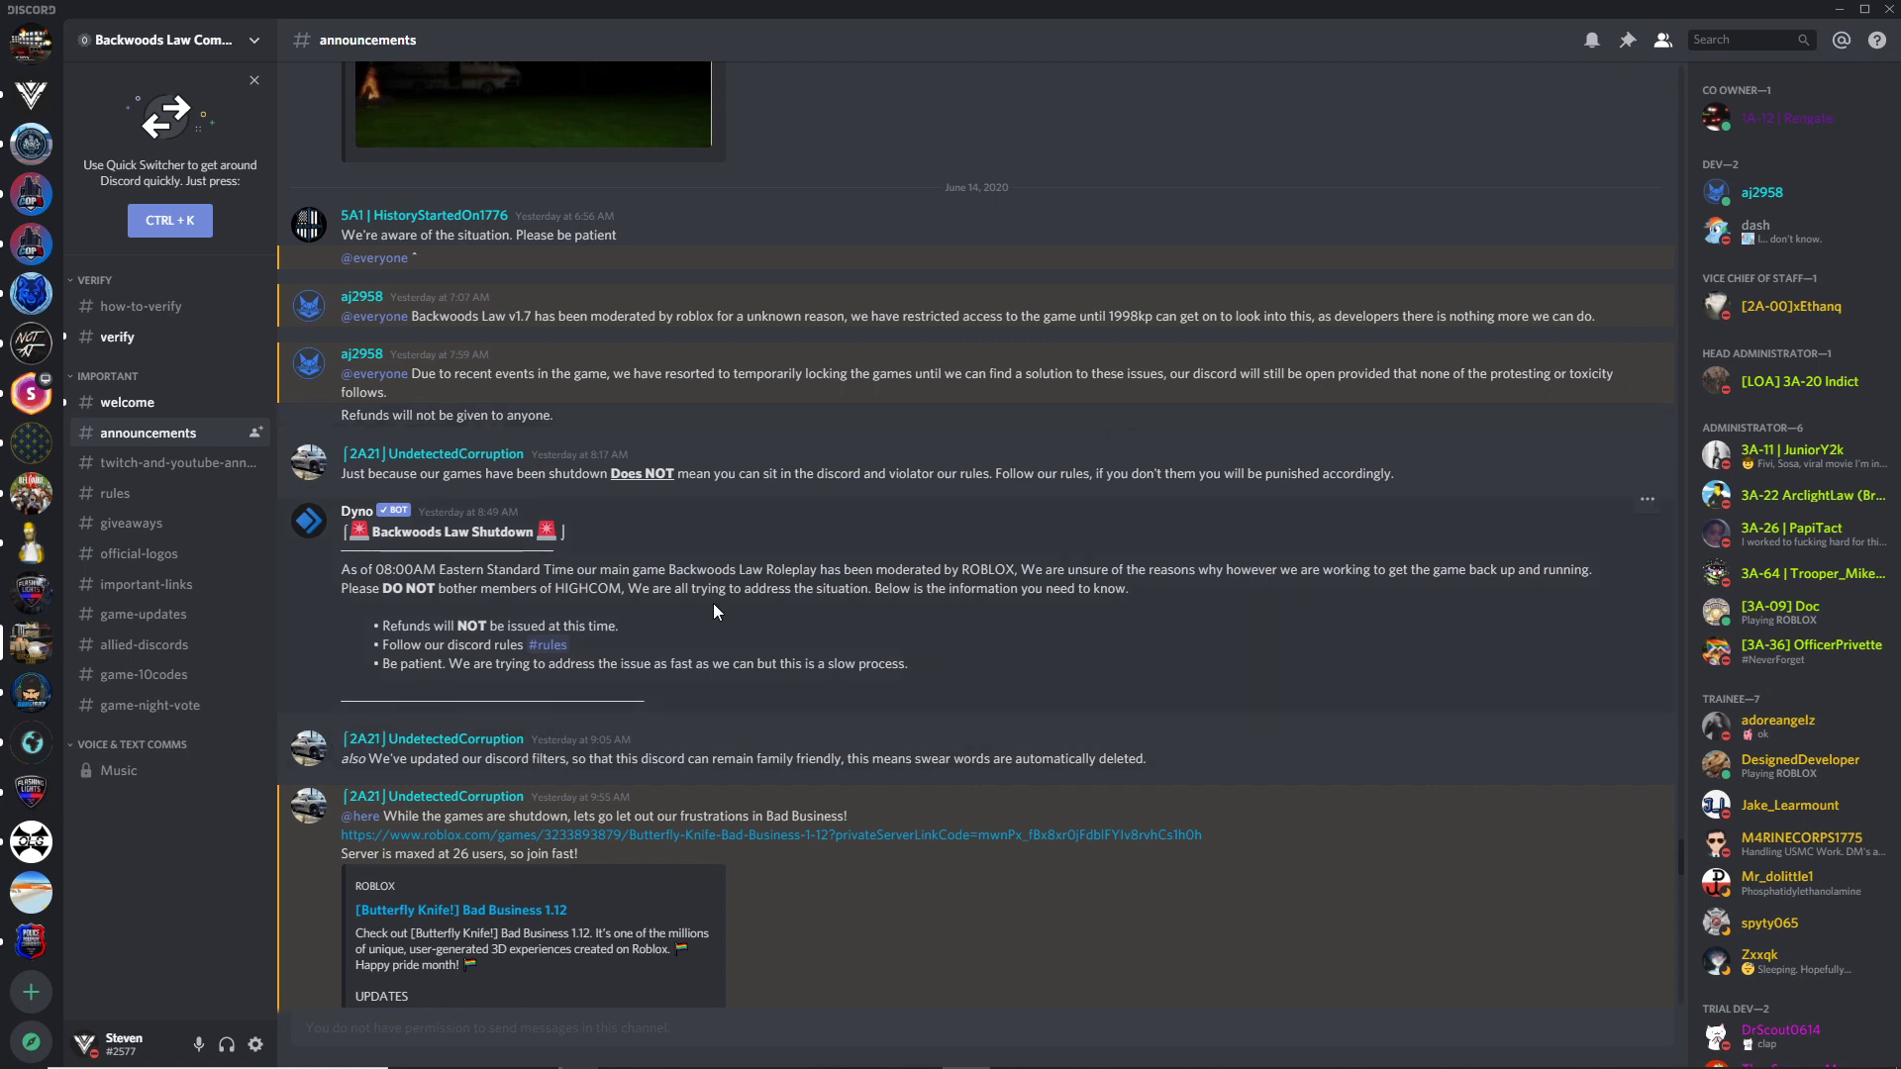
{"action": "scroll", "coordinate": [714, 602], "scroll_direction": "down", "scroll_amount": 5}
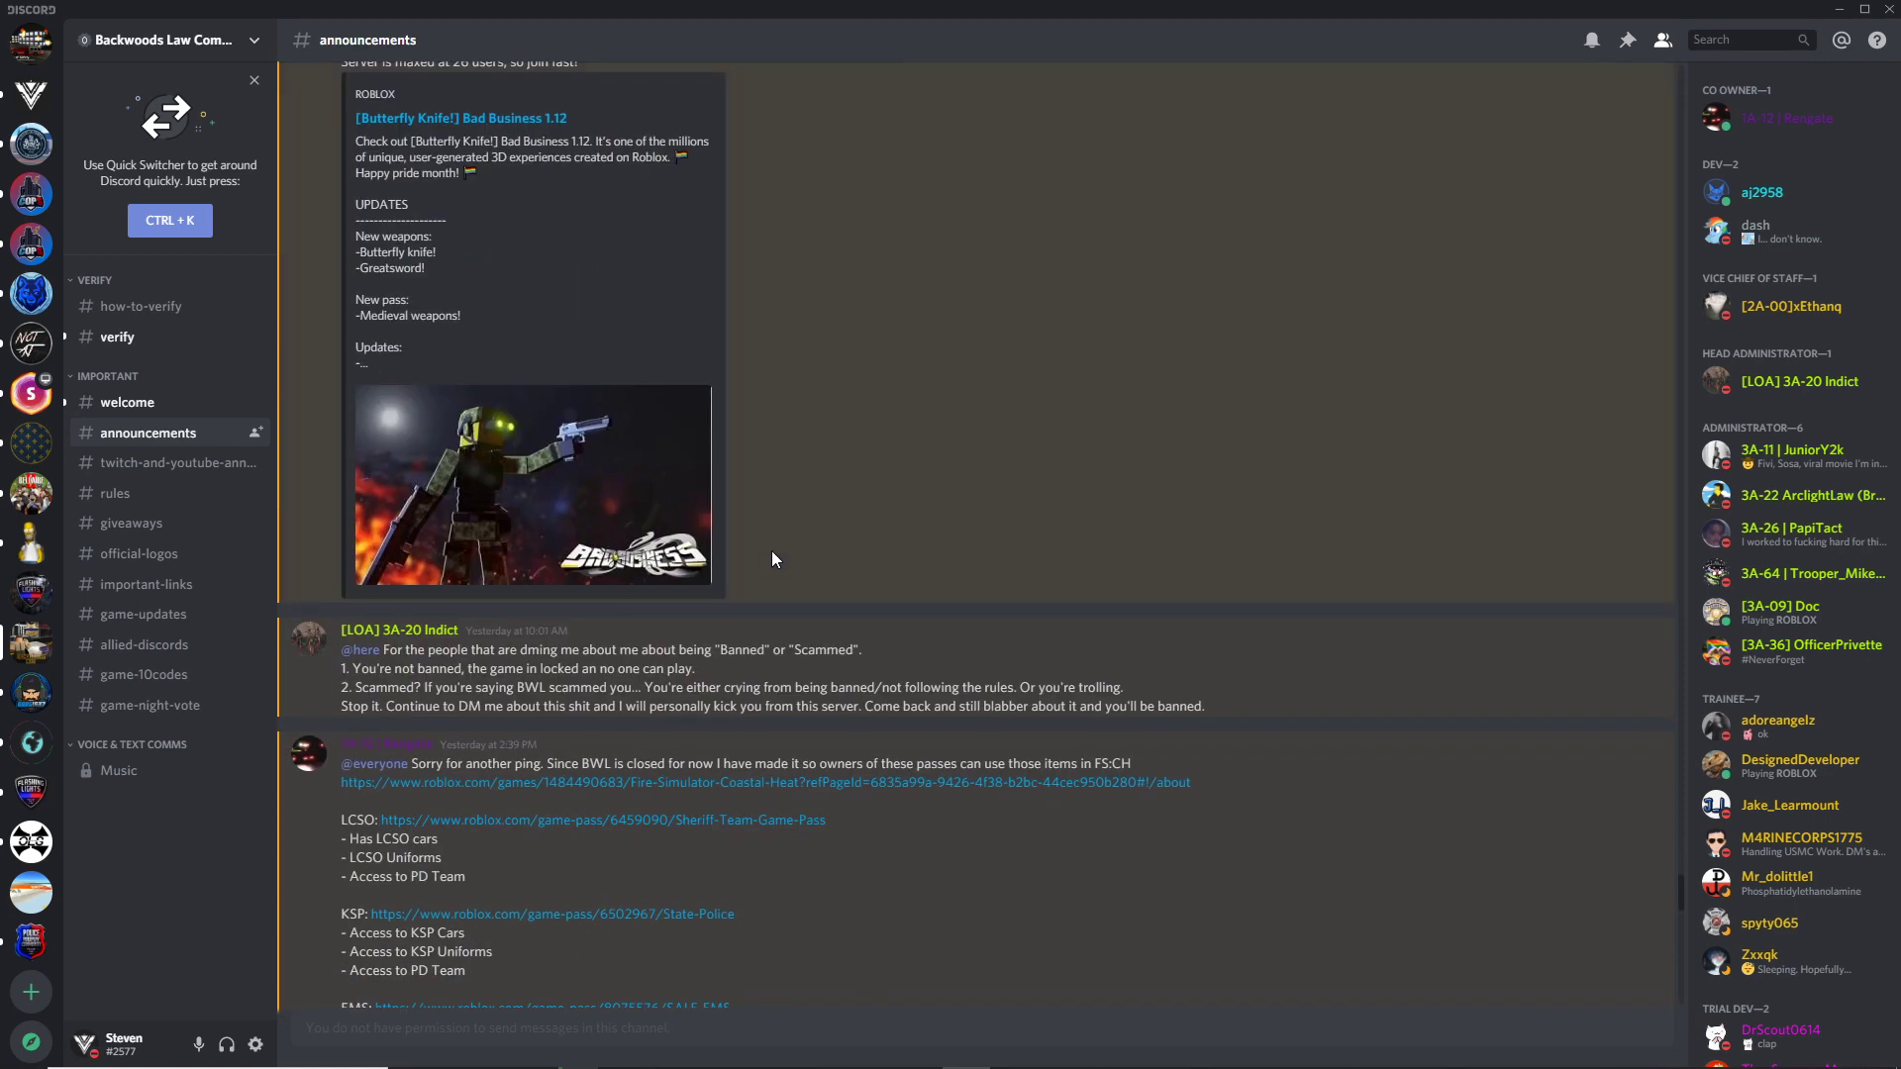
{"action": "scroll", "coordinate": [754, 571], "scroll_direction": "down", "scroll_amount": 3}
{"action": "scroll", "coordinate": [658, 656], "scroll_direction": "down", "scroll_amount": 4}
{"action": "scroll", "coordinate": [614, 385], "scroll_direction": "down", "scroll_amount": 2}
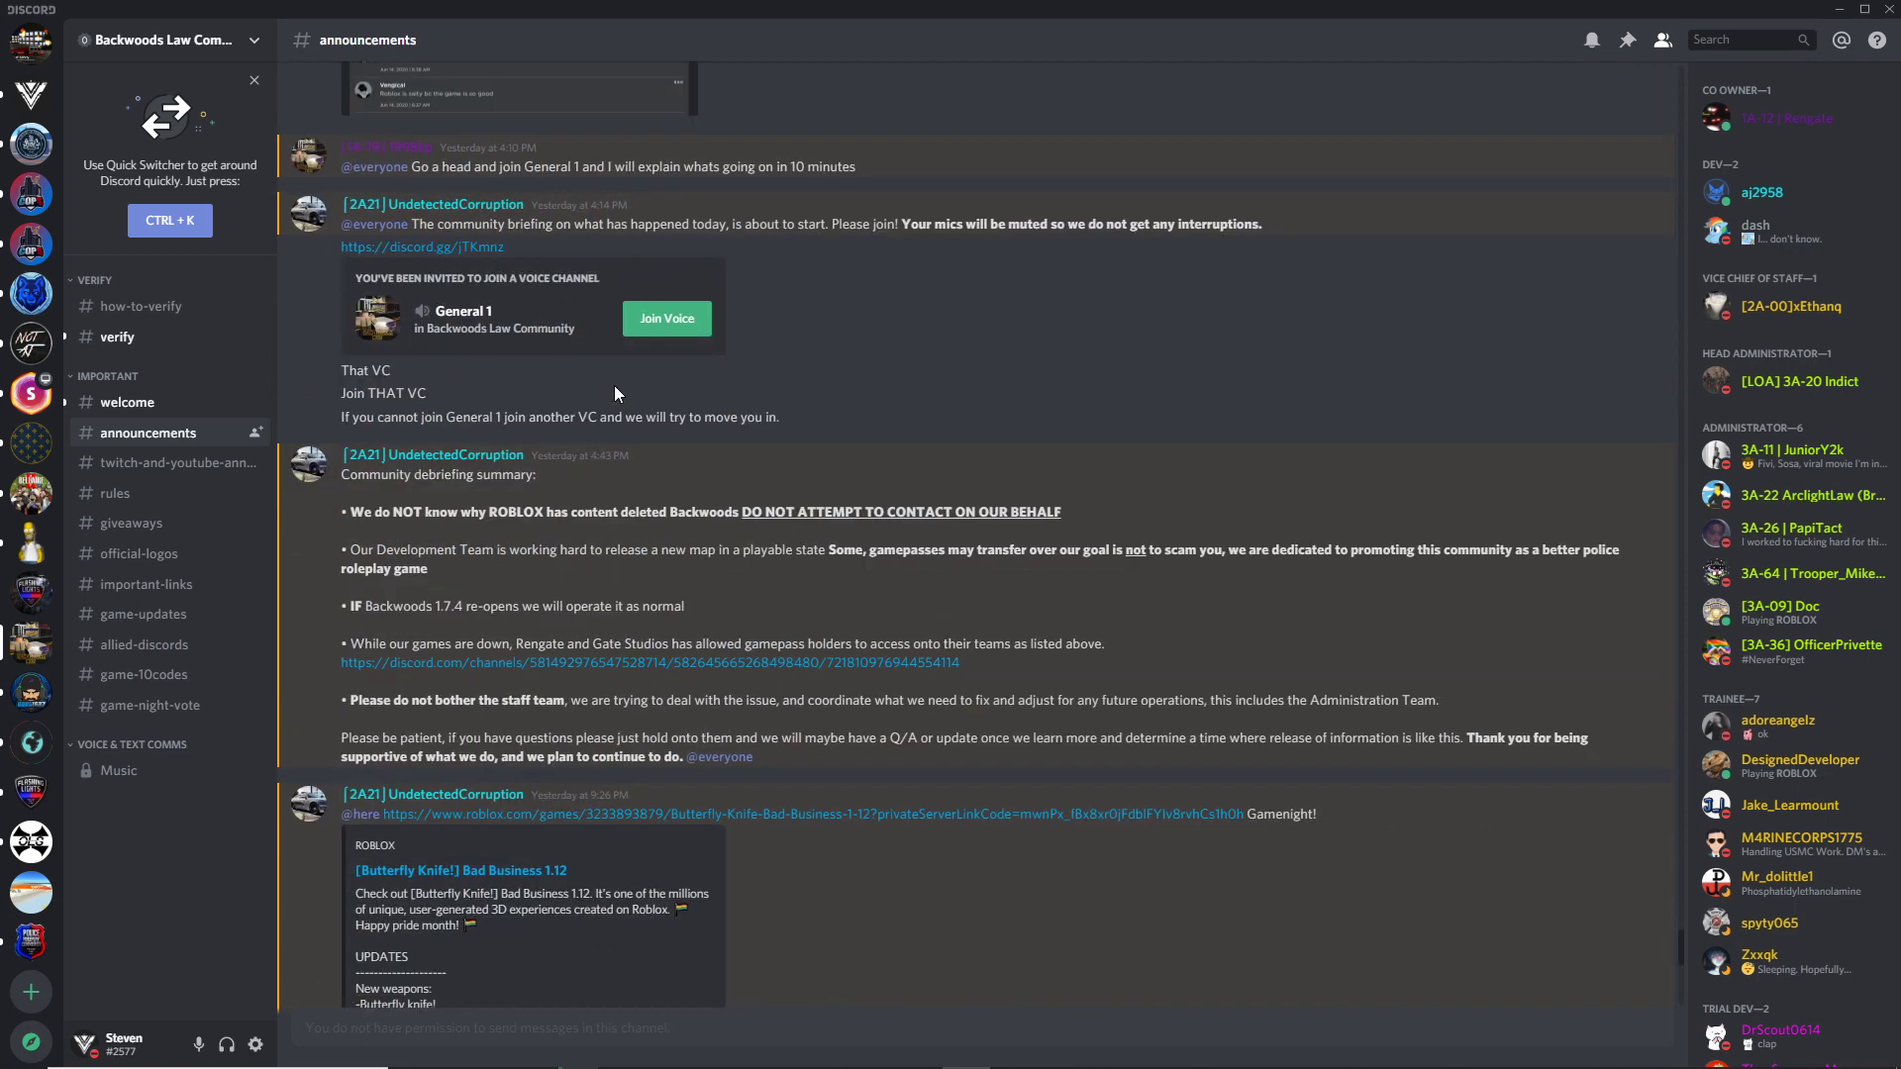
{"action": "scroll", "coordinate": [614, 385], "scroll_direction": "down", "scroll_amount": 2}
{"action": "mouse_move", "coordinate": [1259, 665]}
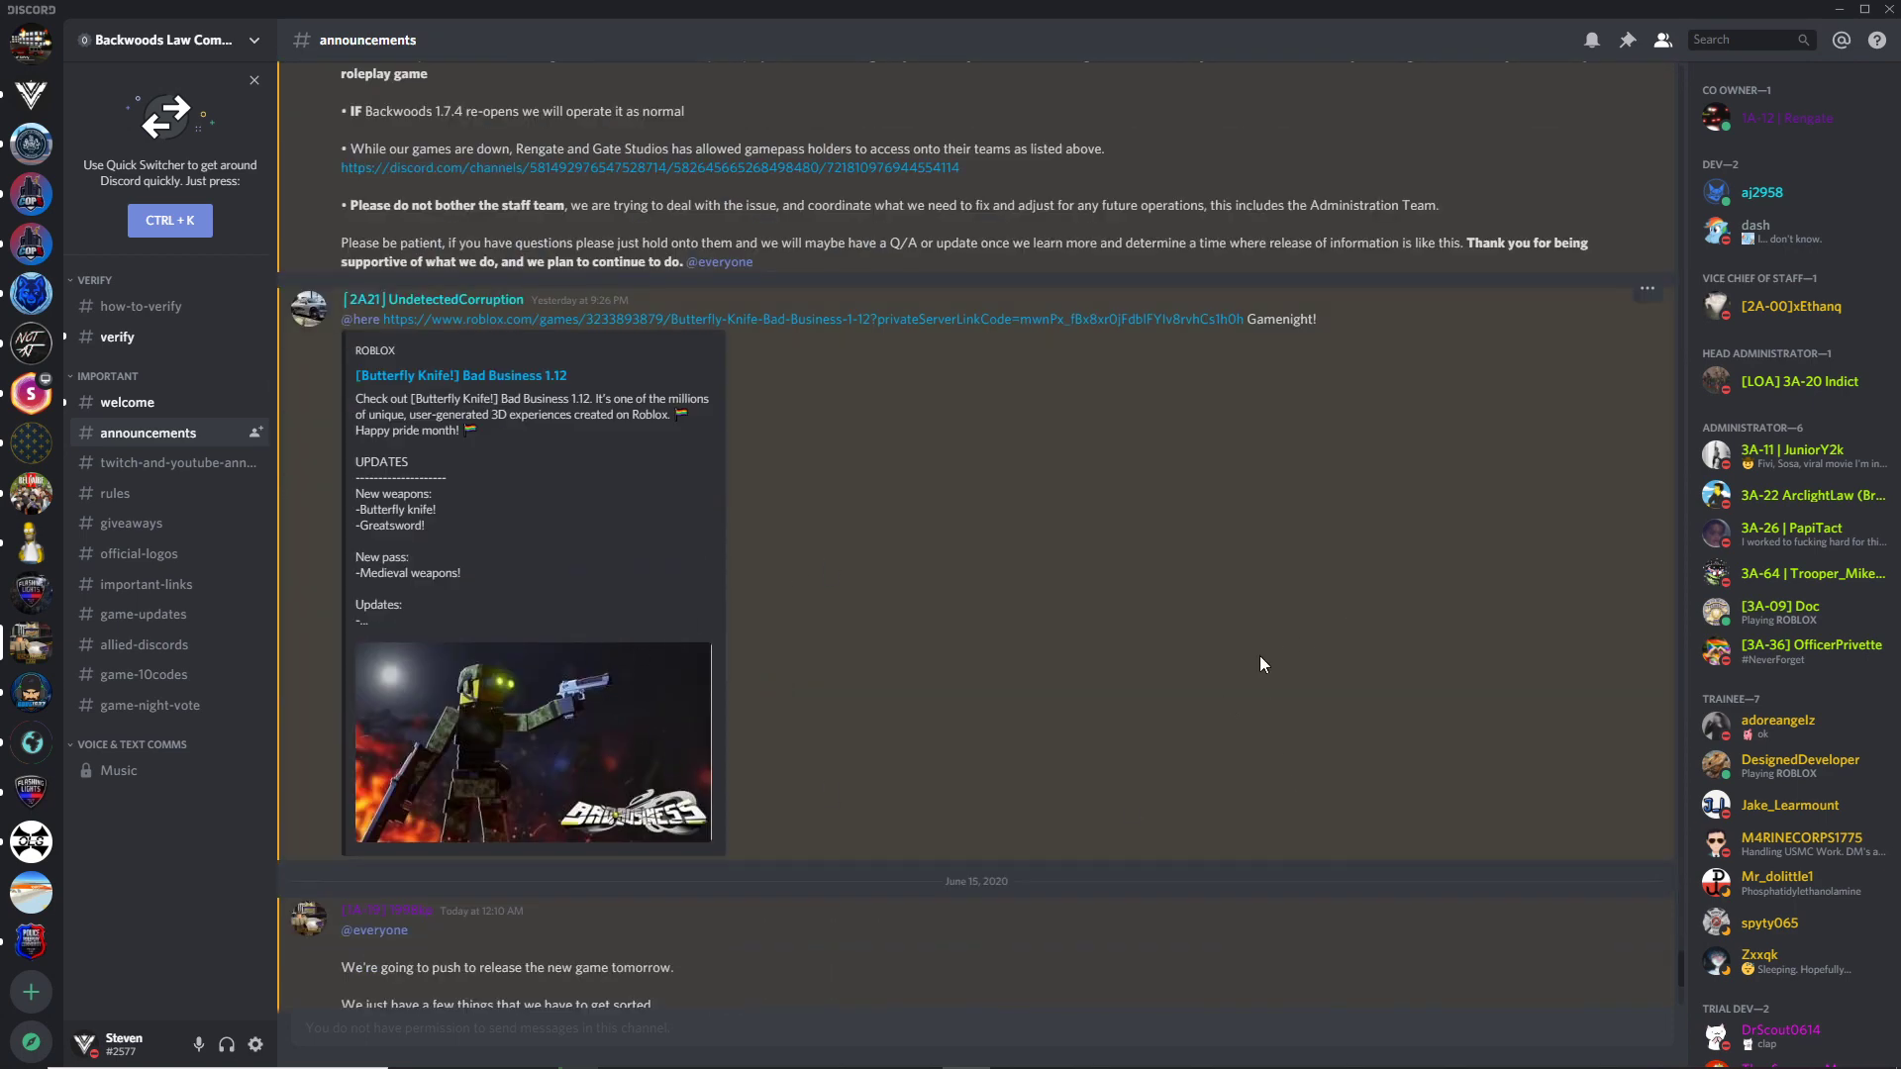
{"action": "left_click_drag", "start_coordinate": [1678, 970], "coordinate": [1681, 998]}
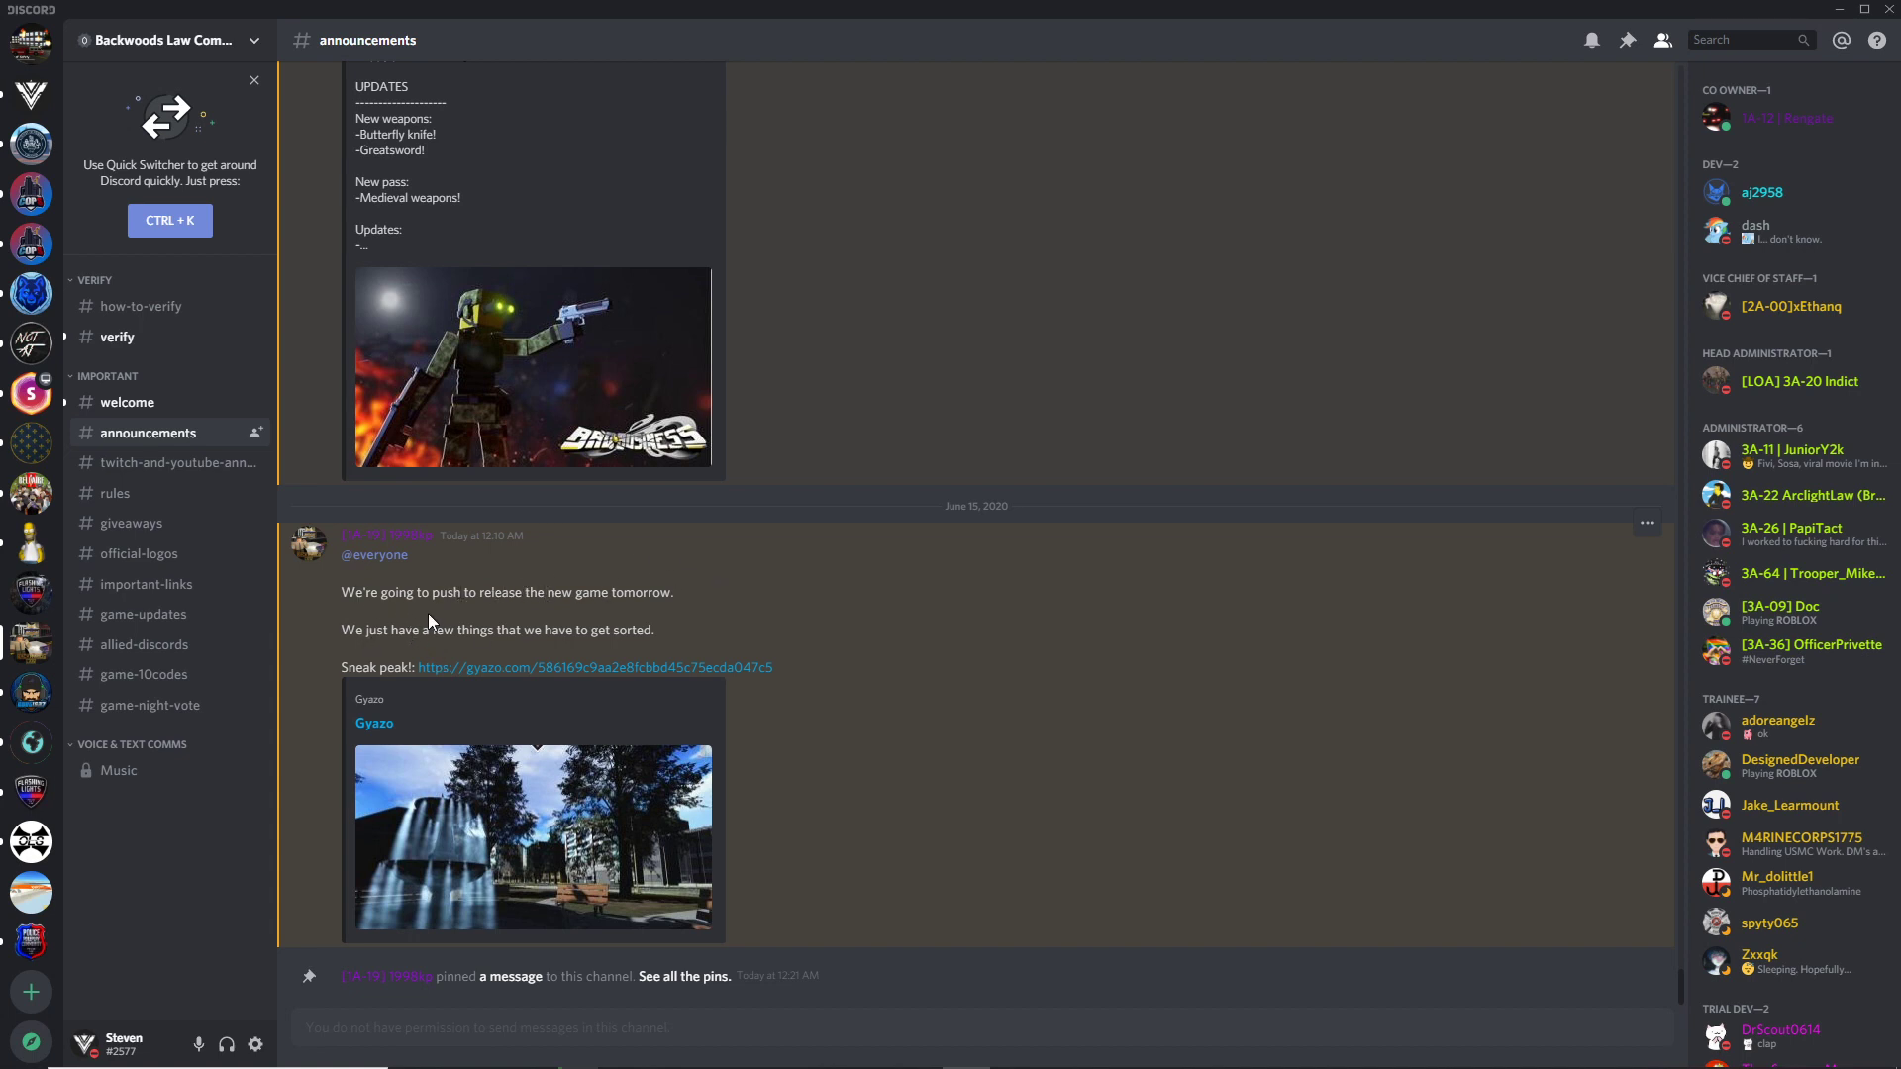
{"action": "left_click", "coordinate": [621, 854]}
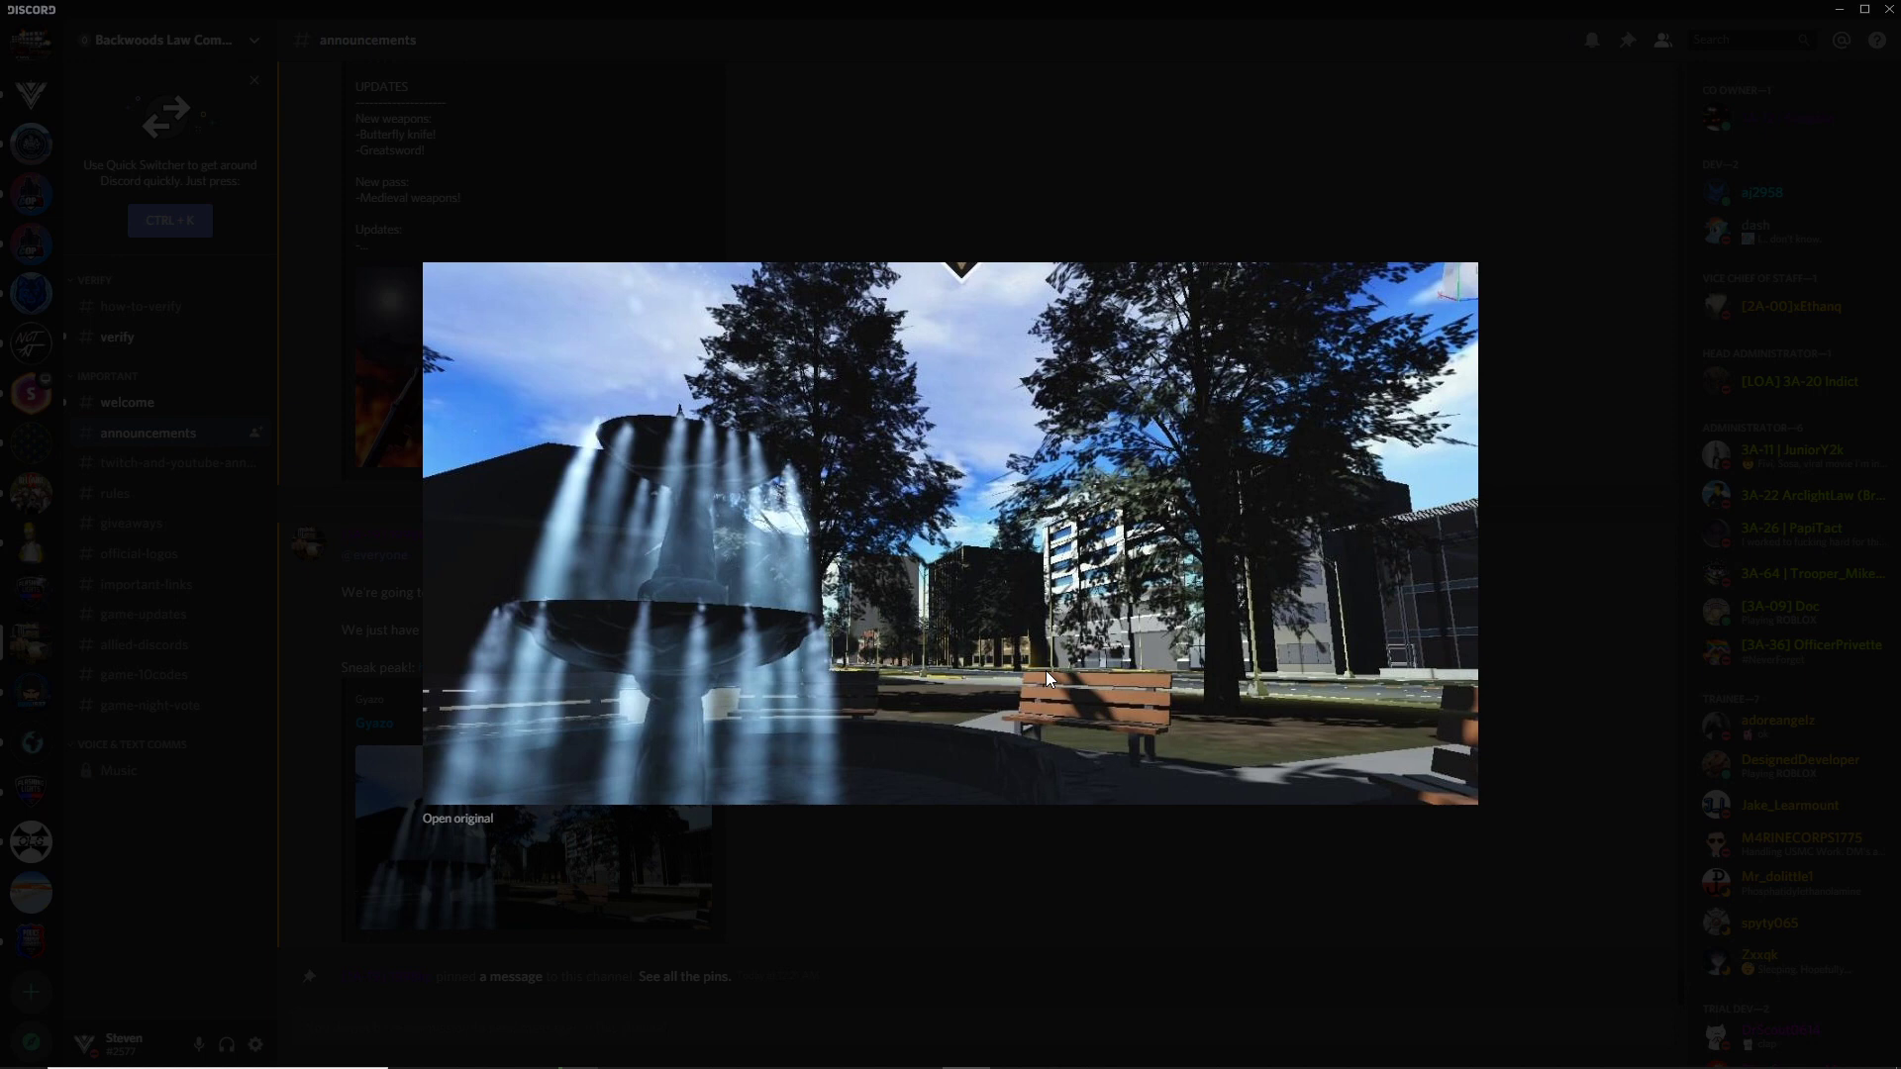
Step: Close the fountain image preview, reopen it briefly, then dismiss it to return to the feed
{"action": "left_click", "coordinate": [1096, 865]}
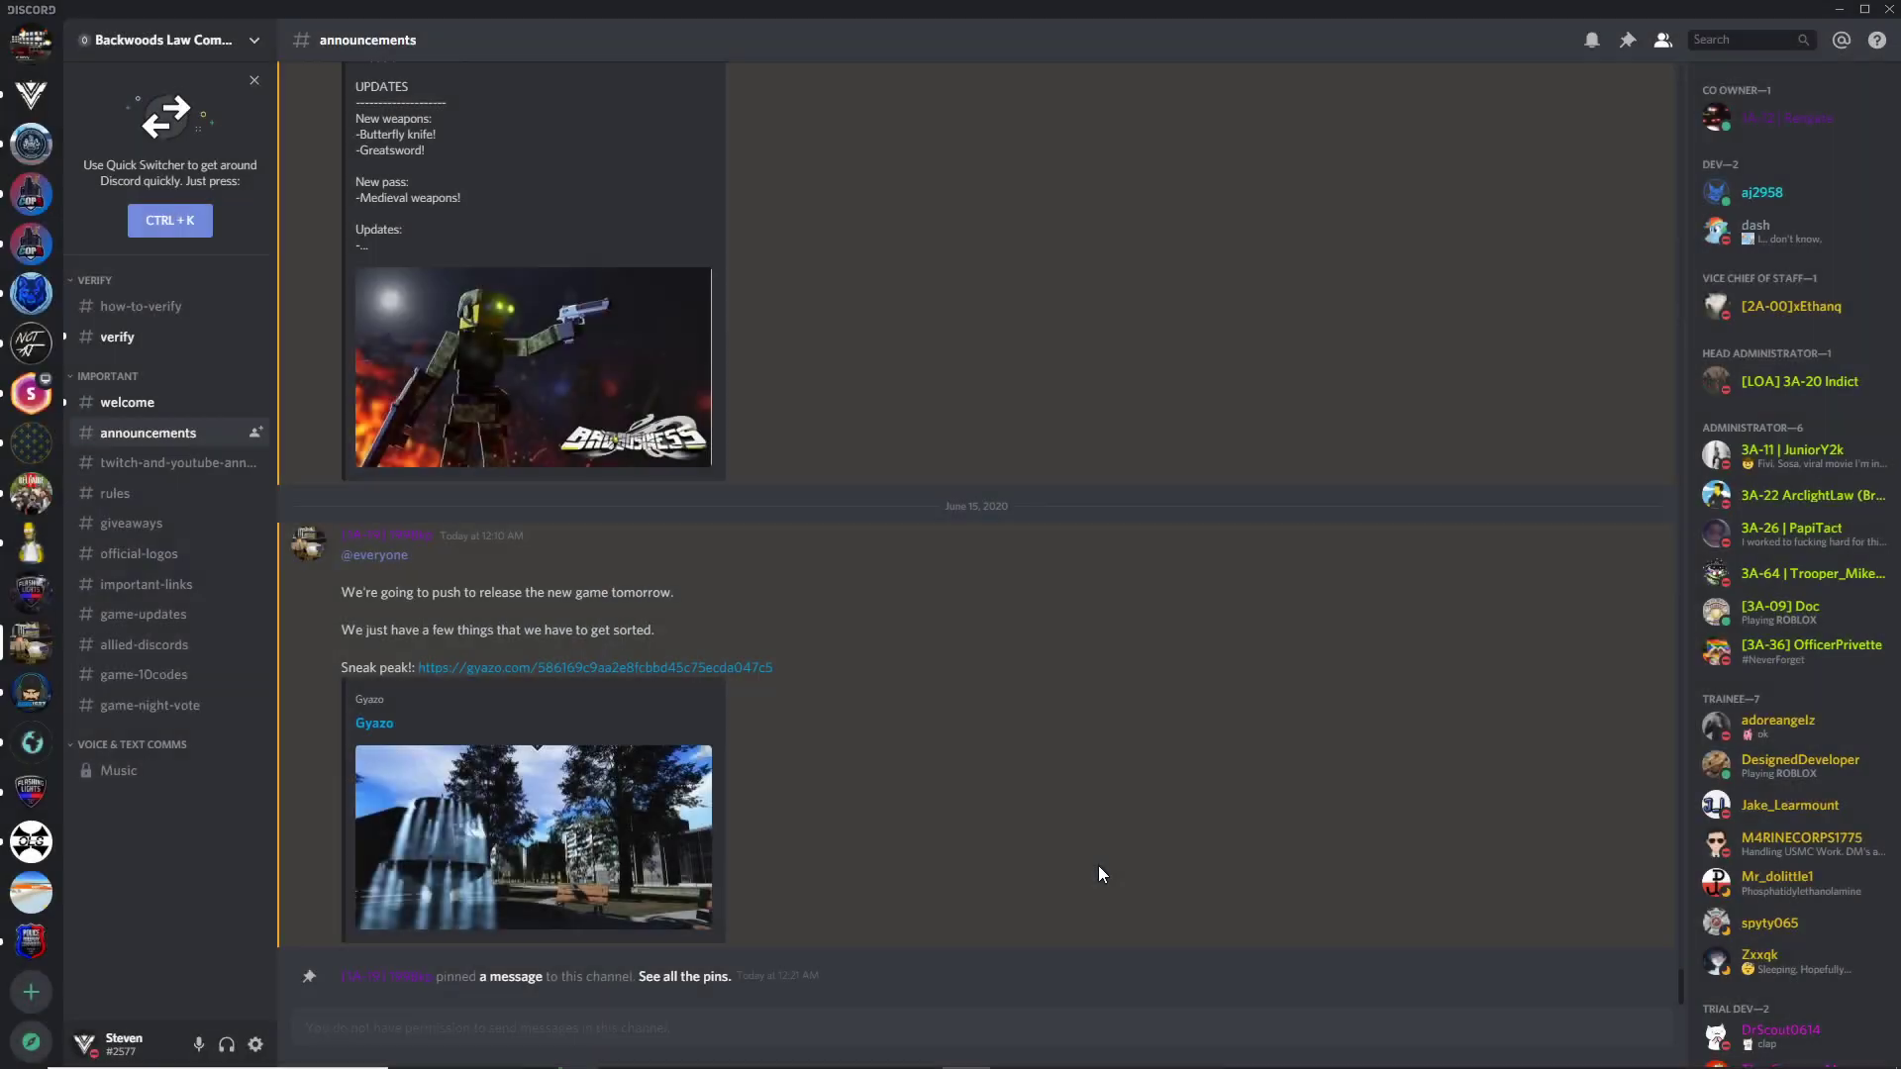
{"action": "left_click", "coordinate": [622, 822]}
{"action": "left_click", "coordinate": [634, 903]}
{"action": "scroll", "coordinate": [646, 884], "scroll_direction": "up", "scroll_amount": 1}
{"action": "scroll", "coordinate": [530, 549], "scroll_direction": "up", "scroll_amount": 4}
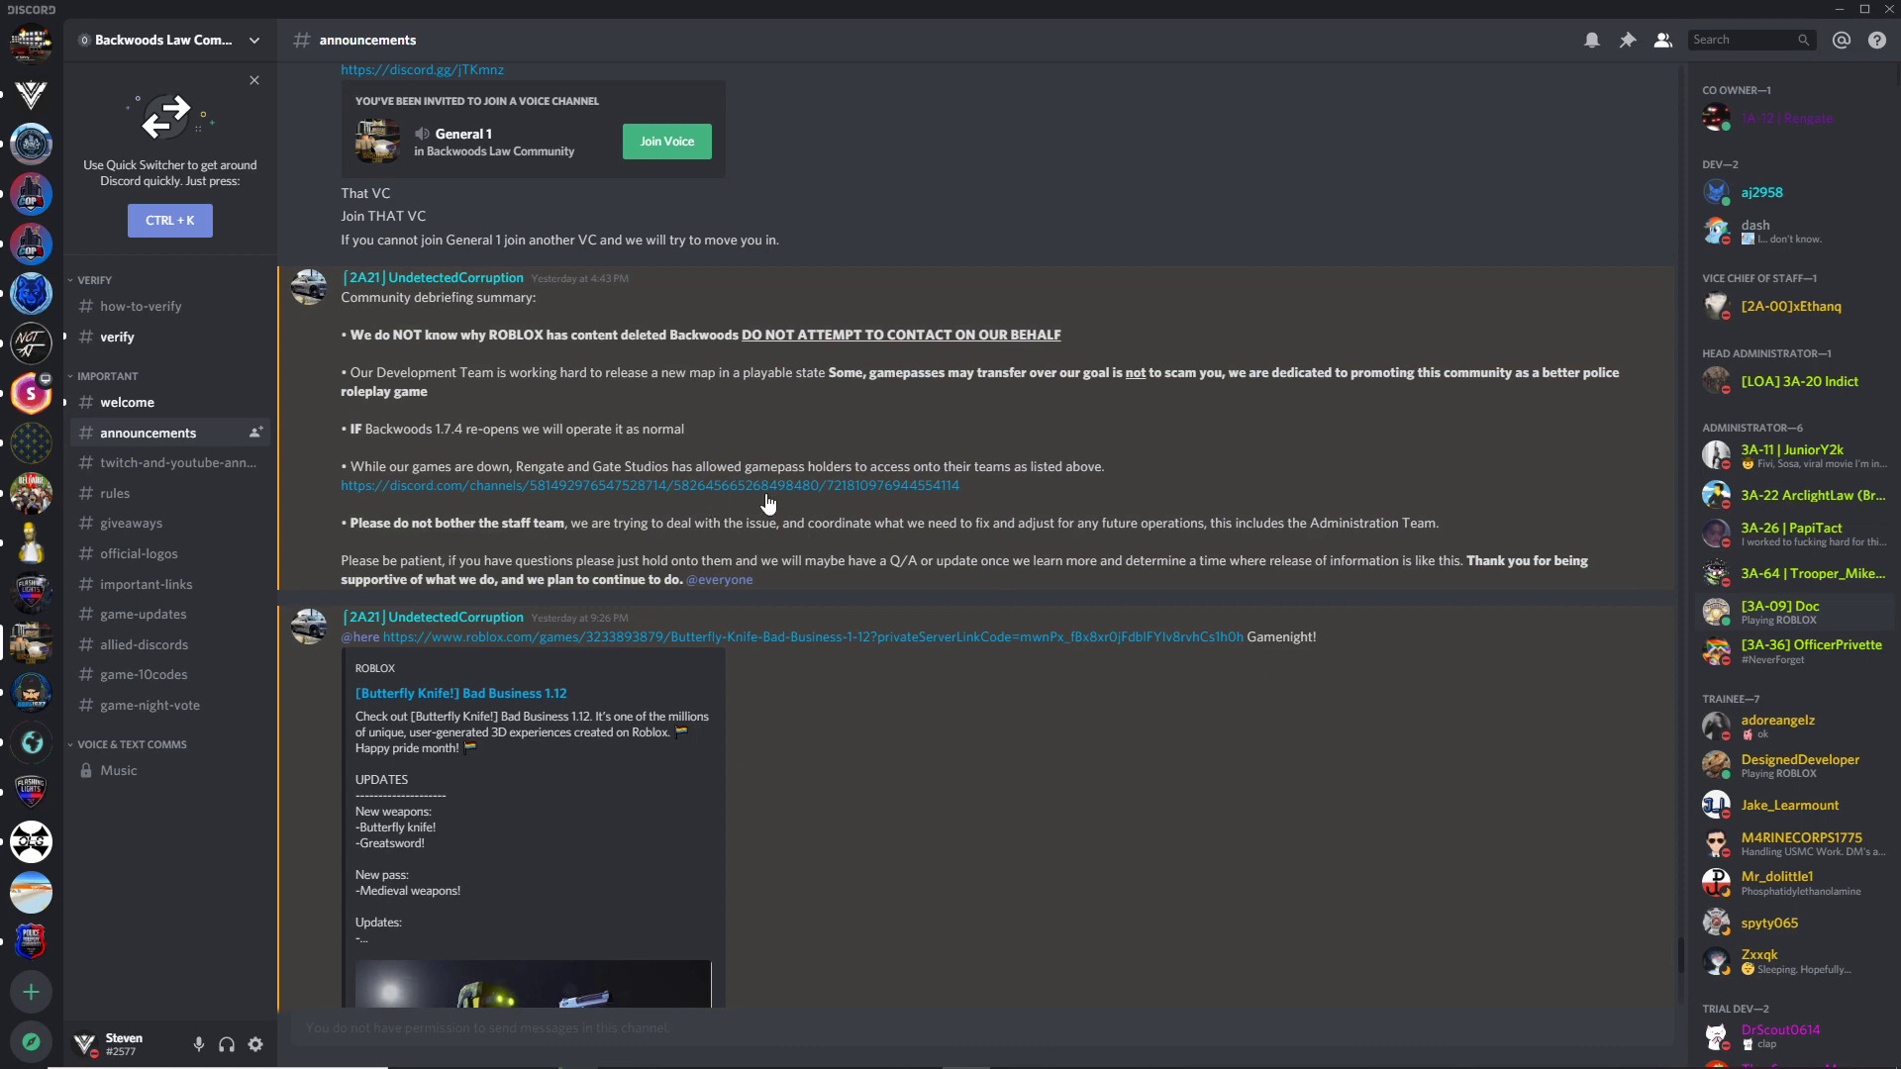
{"action": "scroll", "coordinate": [1270, 649], "scroll_direction": "down", "scroll_amount": 2}
{"action": "scroll", "coordinate": [1501, 754], "scroll_direction": "down", "scroll_amount": 3}
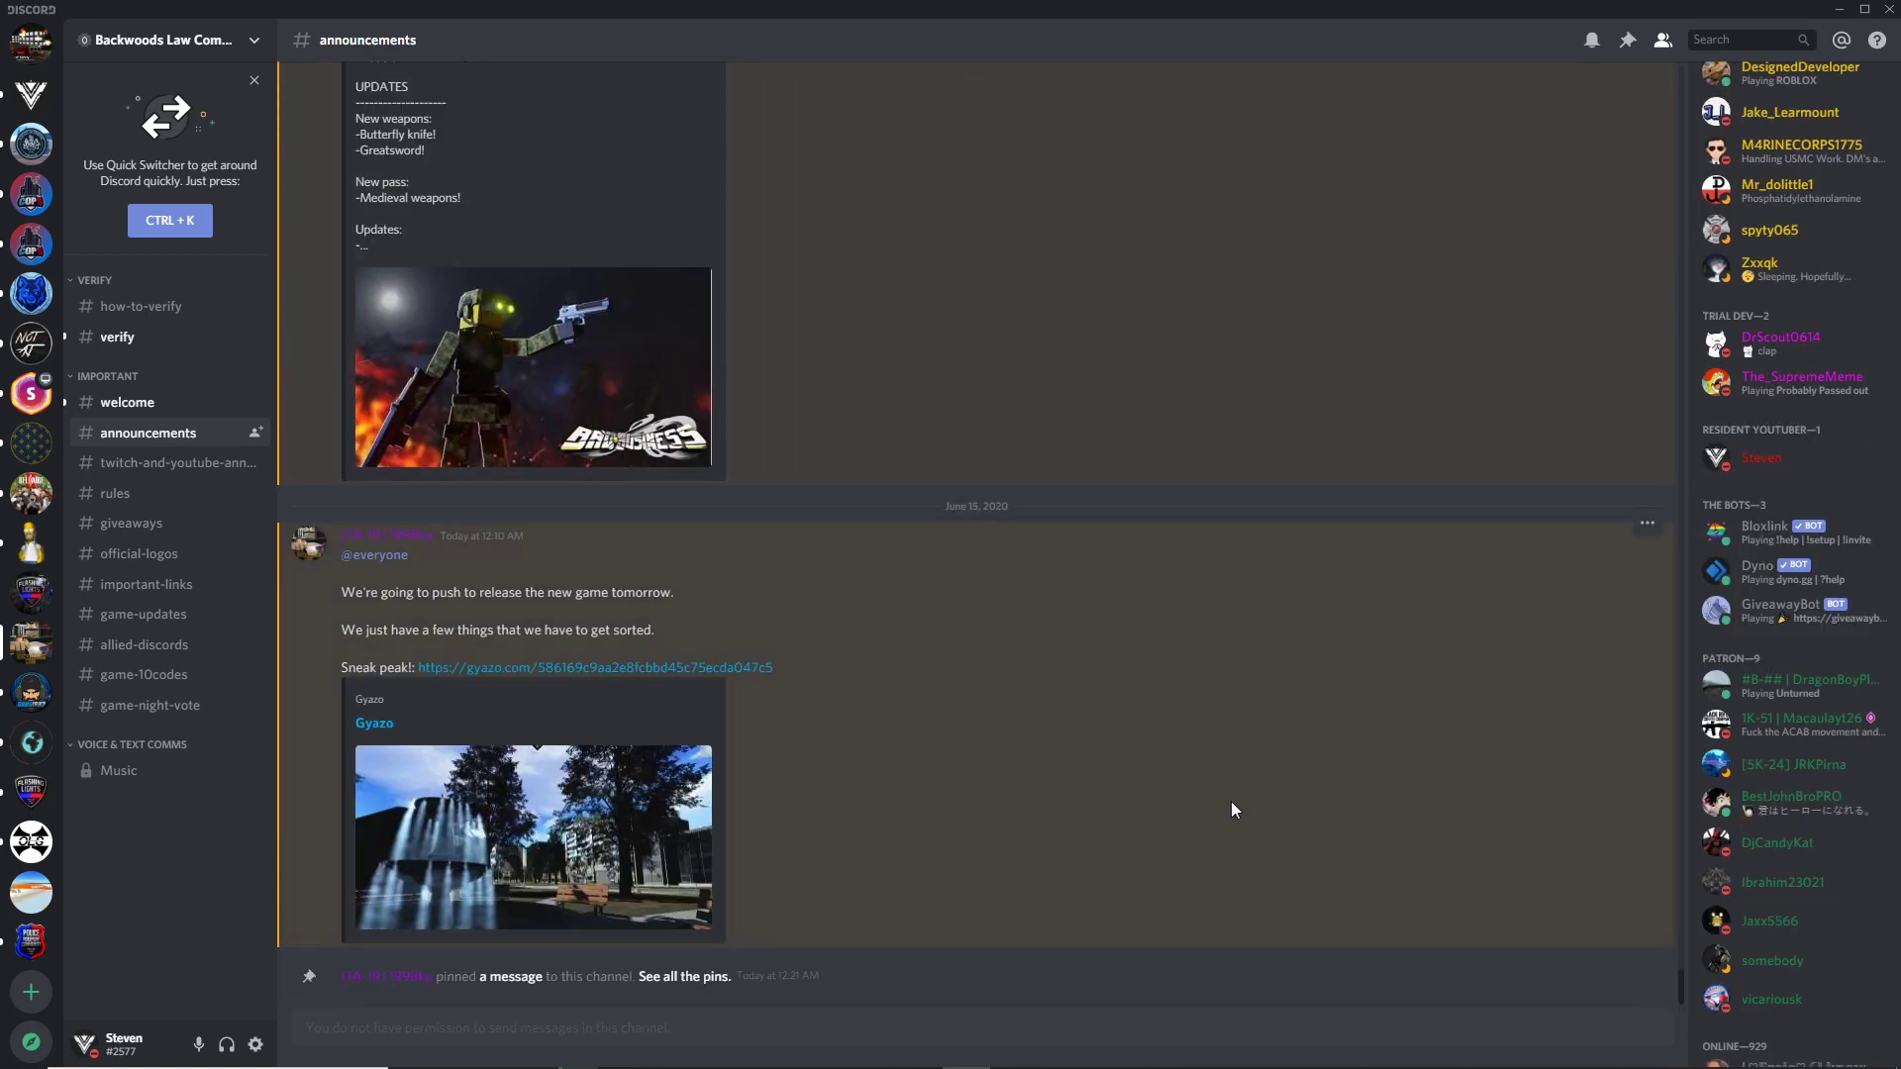
{"action": "left_click", "coordinate": [591, 841]}
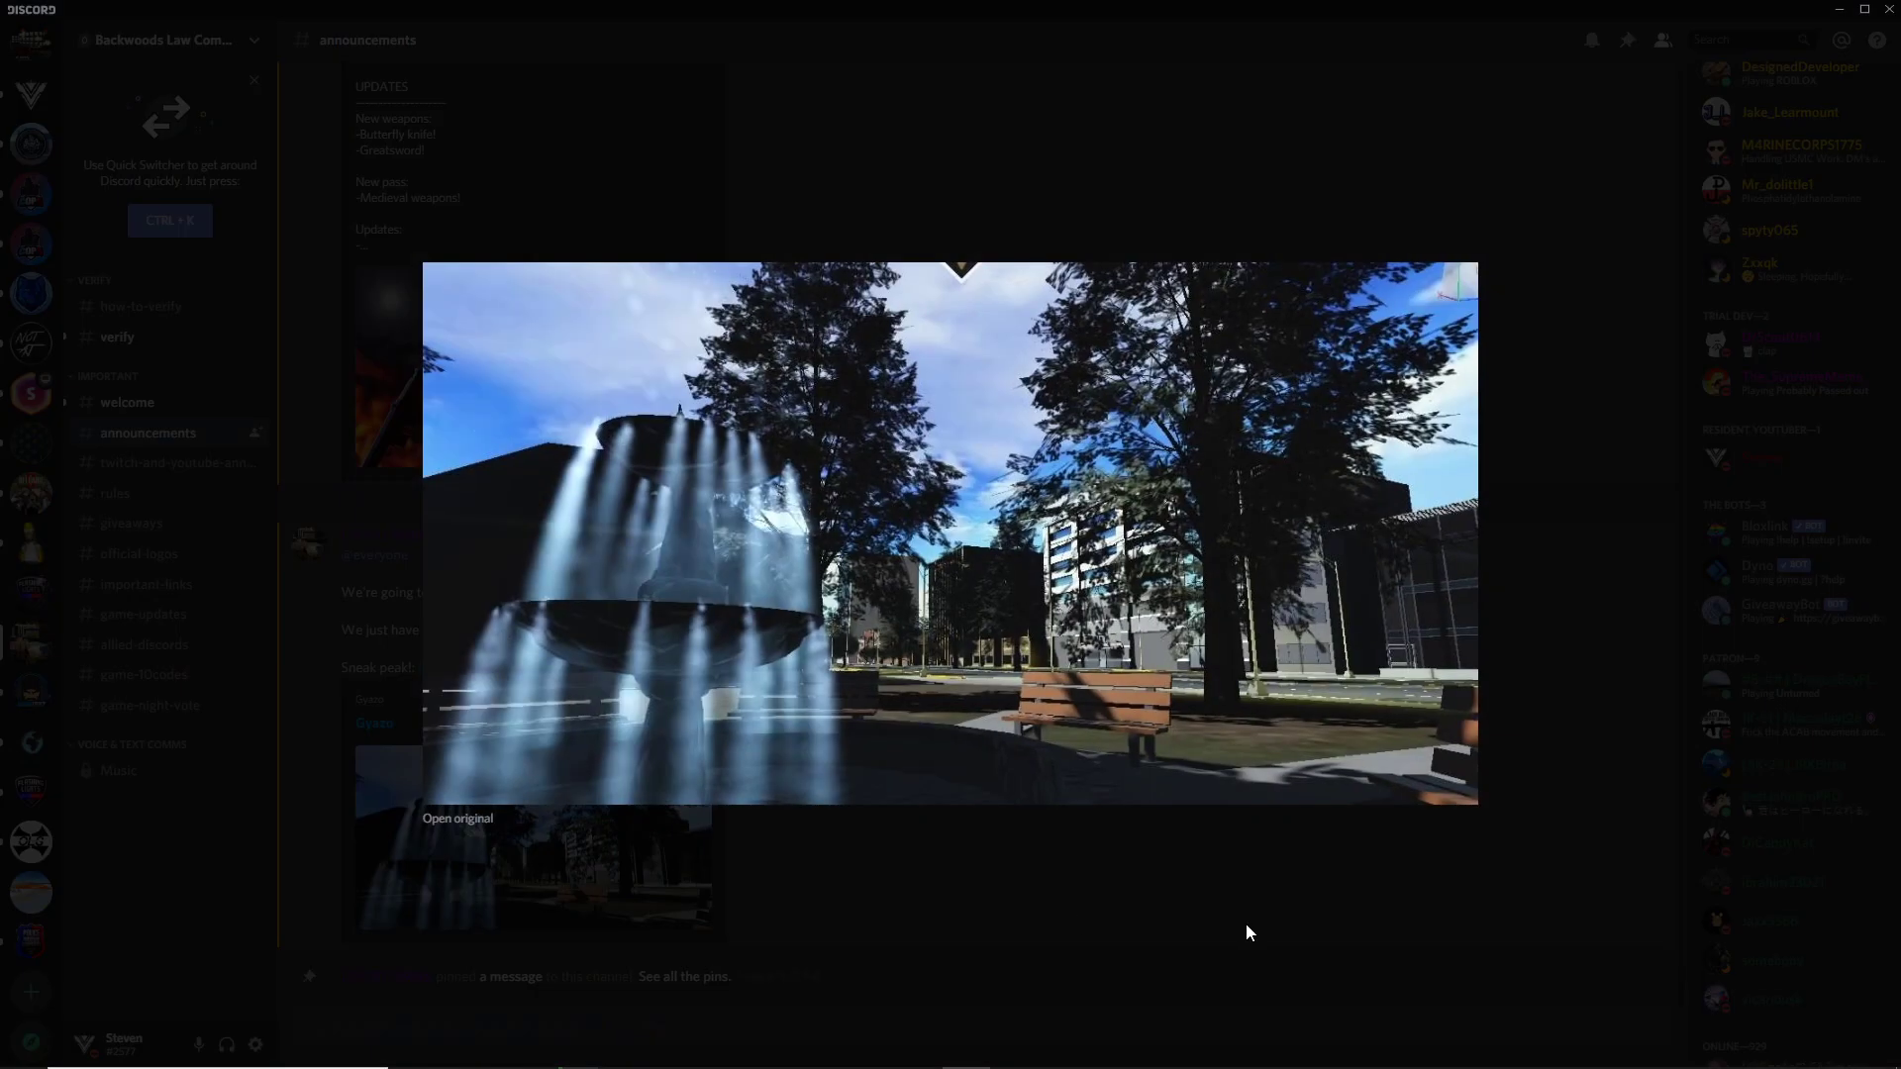
{"action": "left_click", "coordinate": [1246, 933]}
{"action": "scroll", "coordinate": [764, 455], "scroll_direction": "up", "scroll_amount": 5}
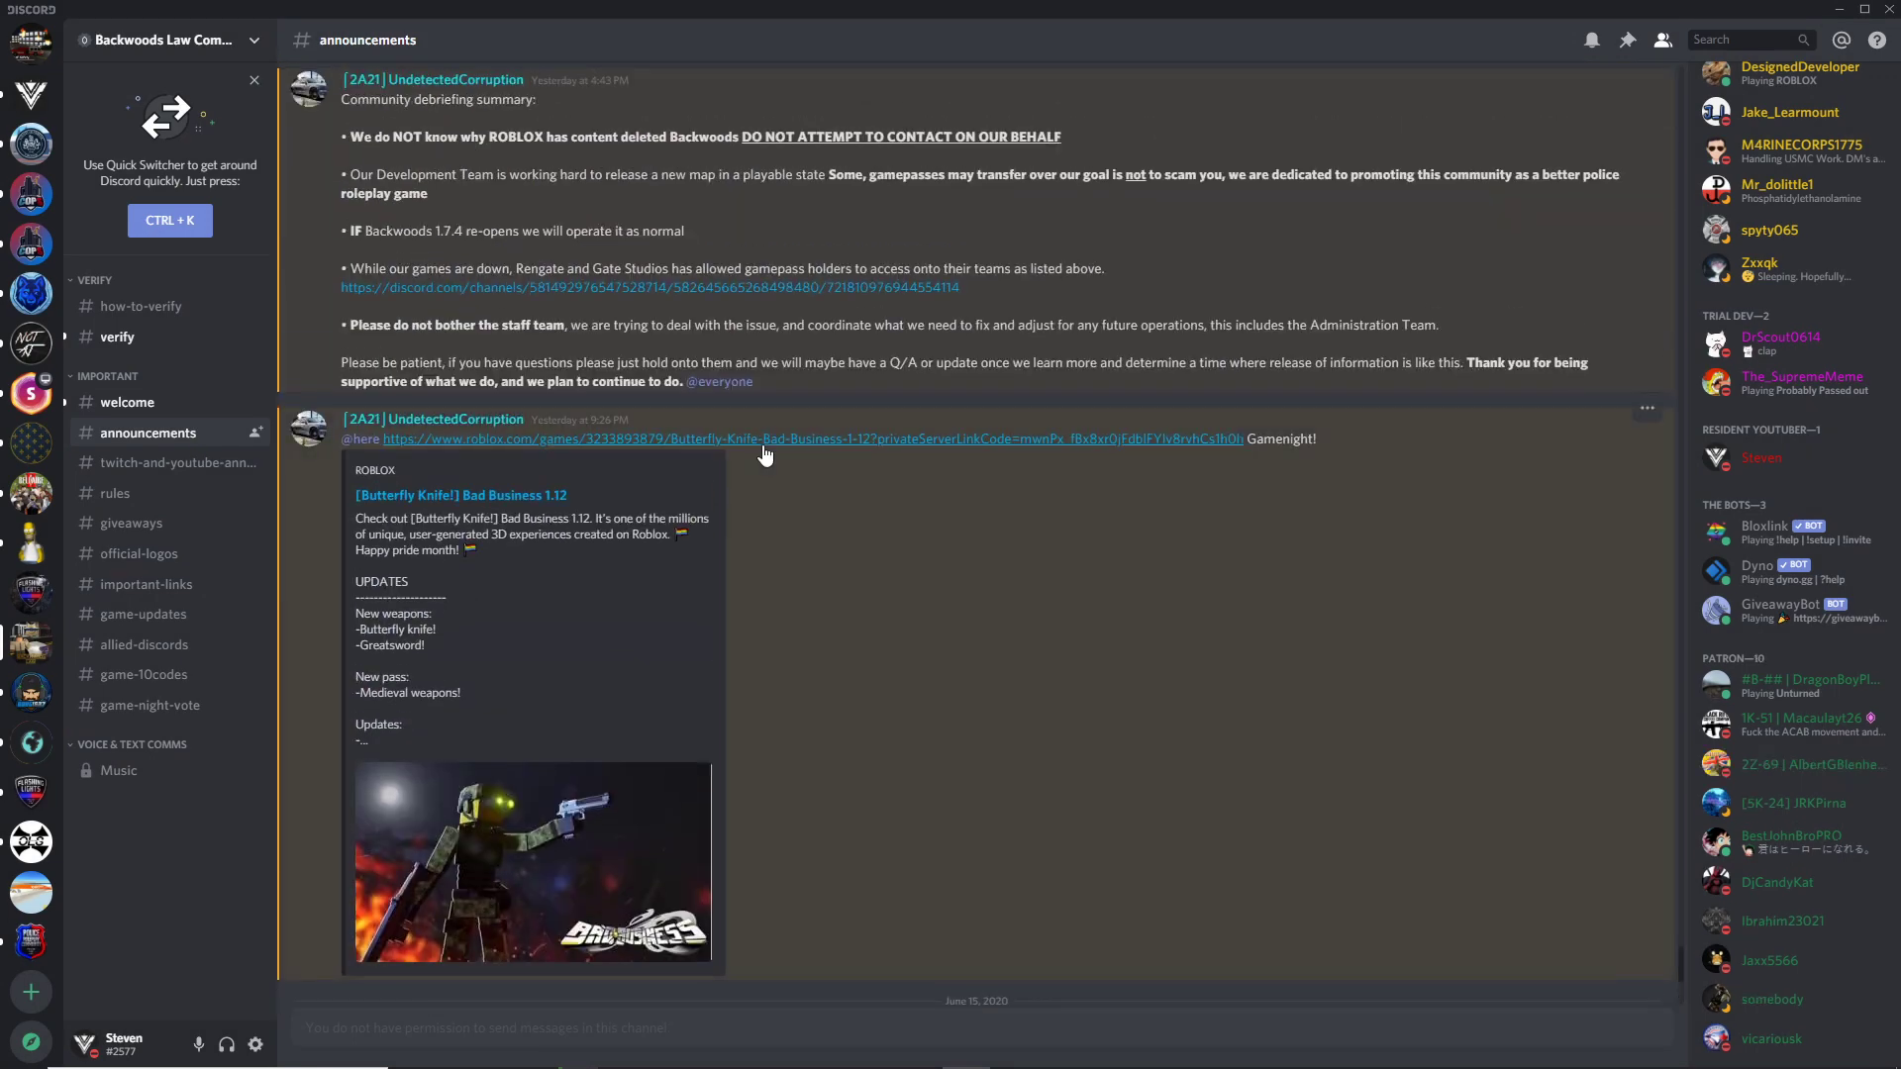